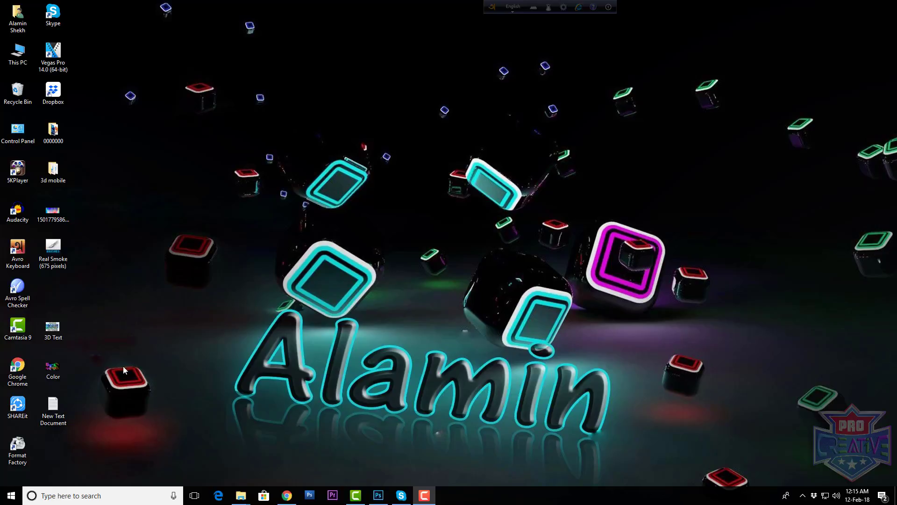
Preview the Color reference image from the desktop
double_click(52, 367)
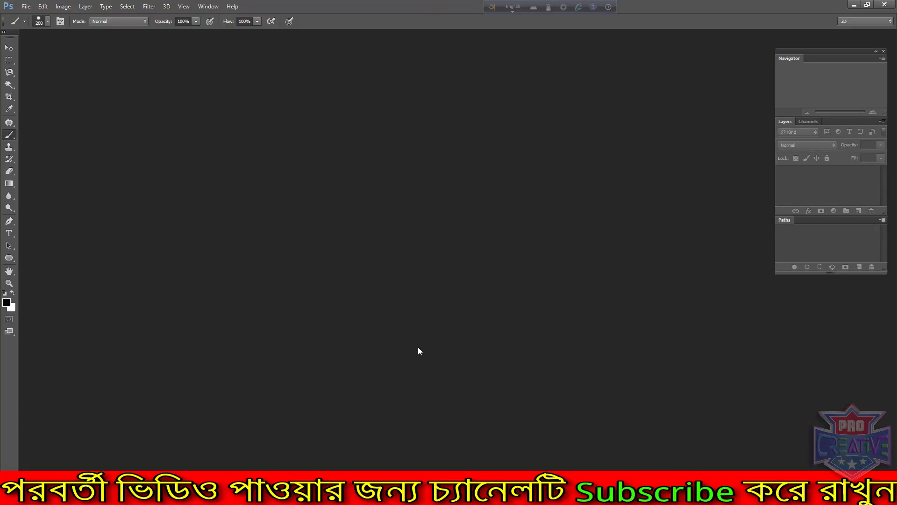
Create a 1920×1080 px, 300 ppi RGB document named Color with a white background
key(ctrl+n)
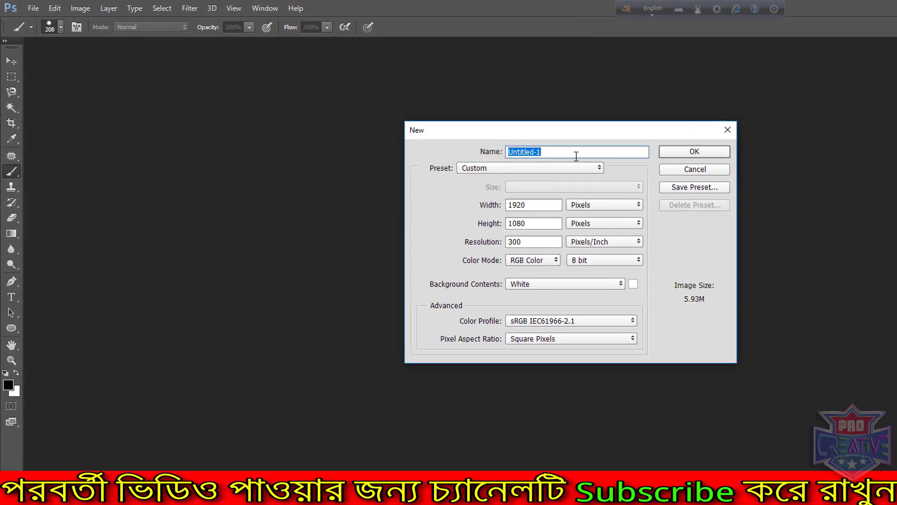
text(Color)
click(529, 243)
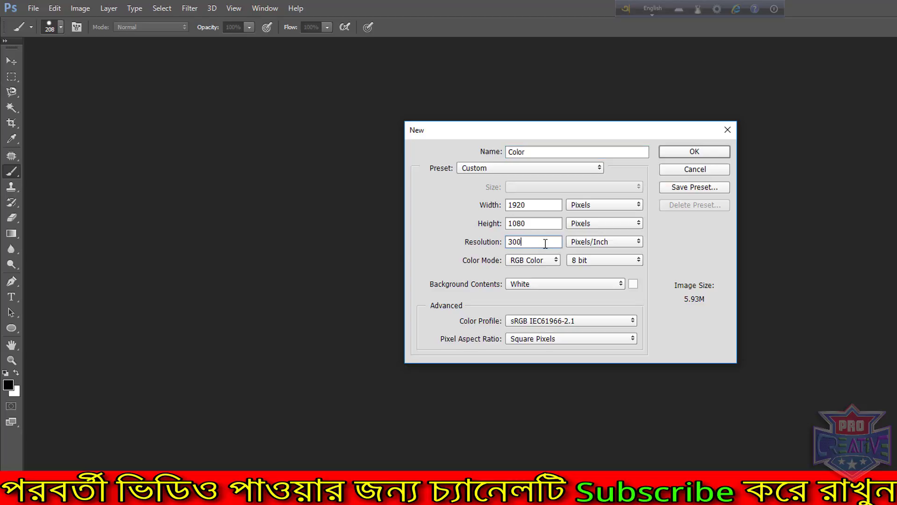
click(546, 120)
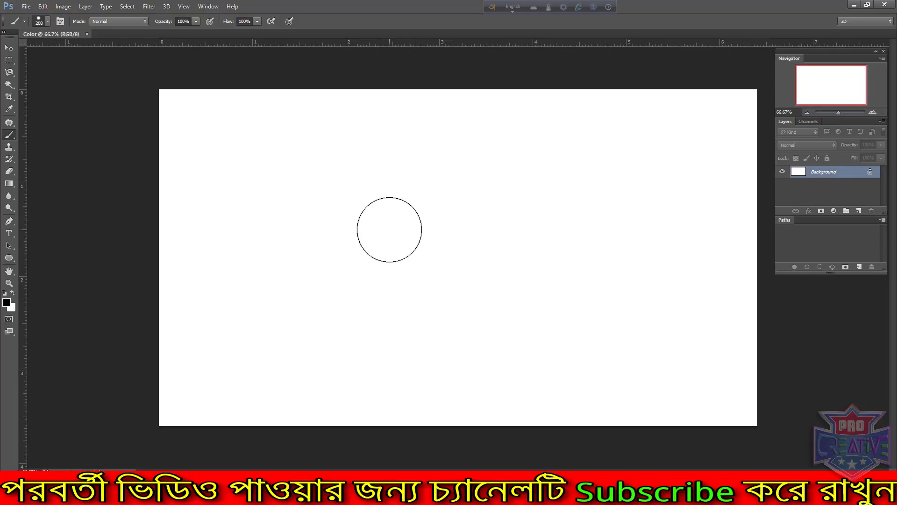
Fill the canvas with black and add an empty Layer 1 above the background
key(alt+Delete)
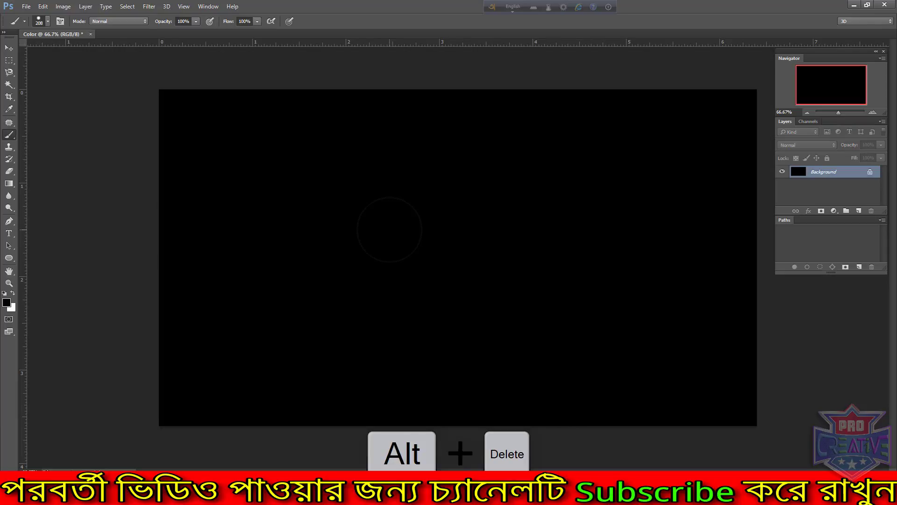
key(ctrl+shift+alt+n)
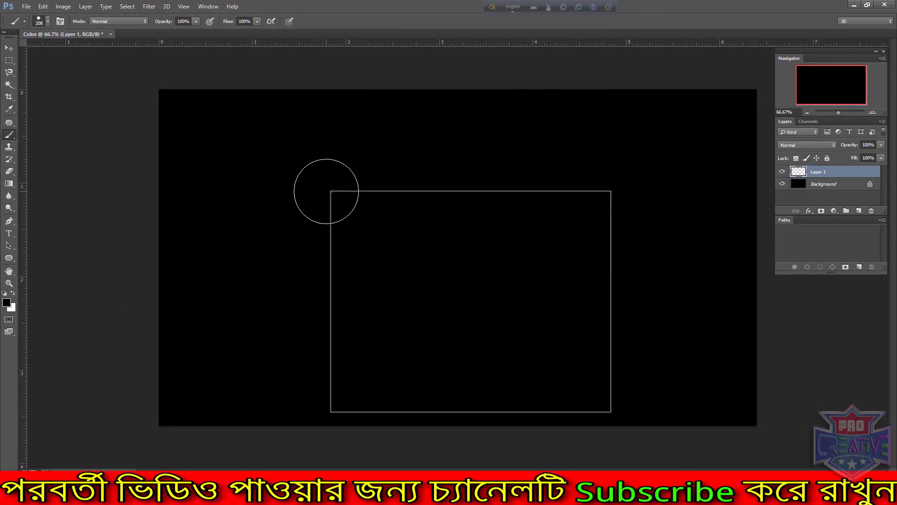
right_click(330, 191)
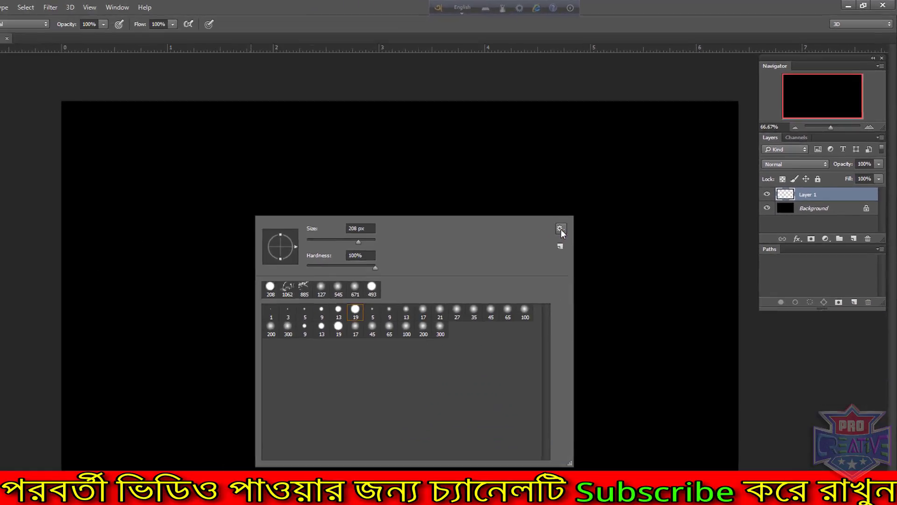
Load the Real Smoke (675 pixels) brush set from the Desktop into the brush presets
click(421, 322)
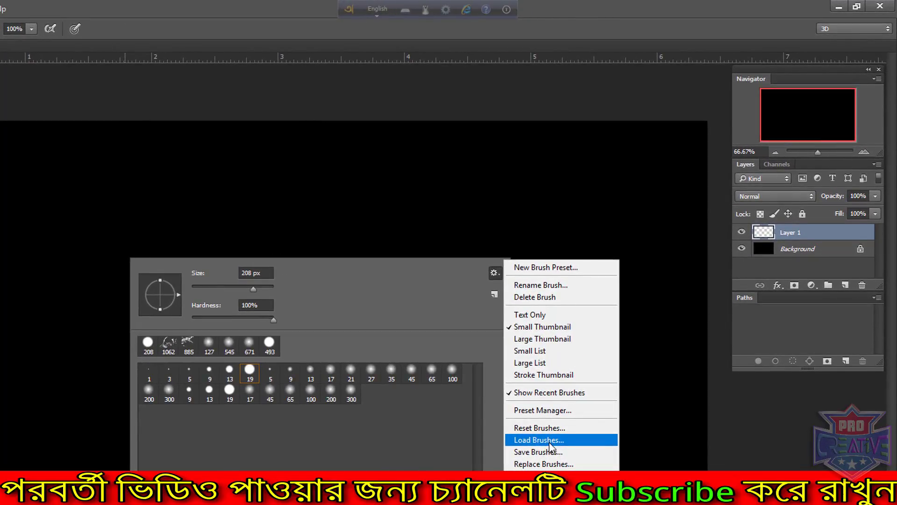
click(549, 443)
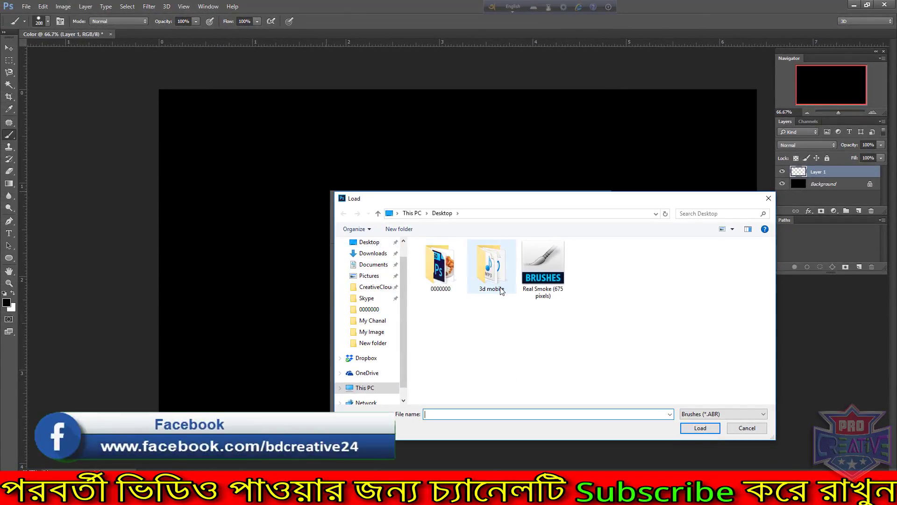
click(539, 265)
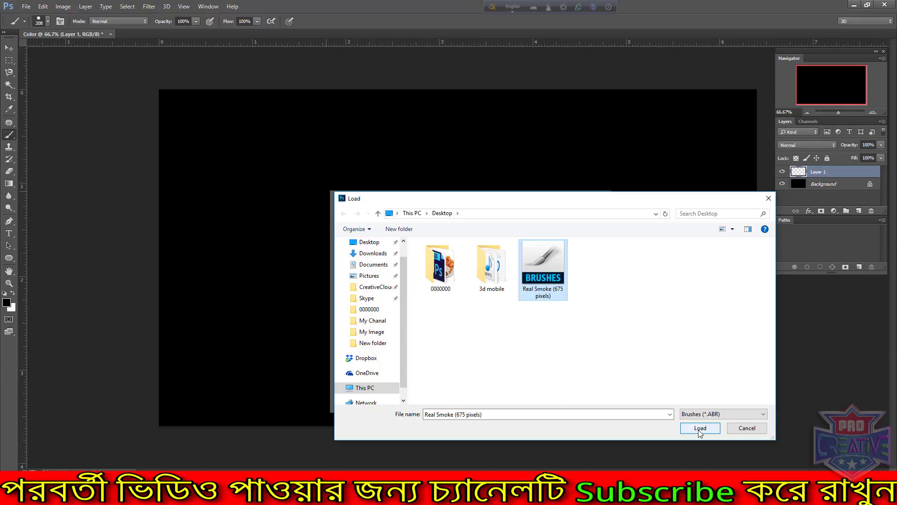
click(698, 428)
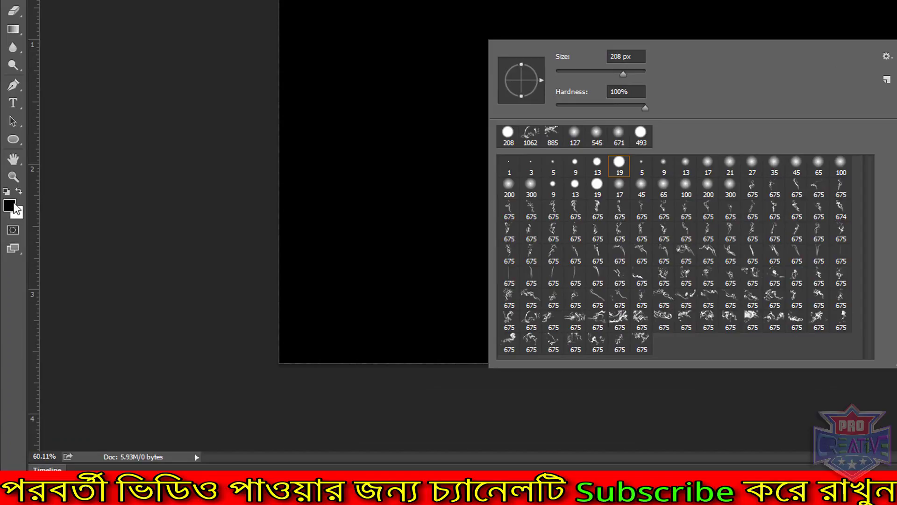
Switch to white and stamp a 900 px smoke brush plume in the top-left
key(Escape)
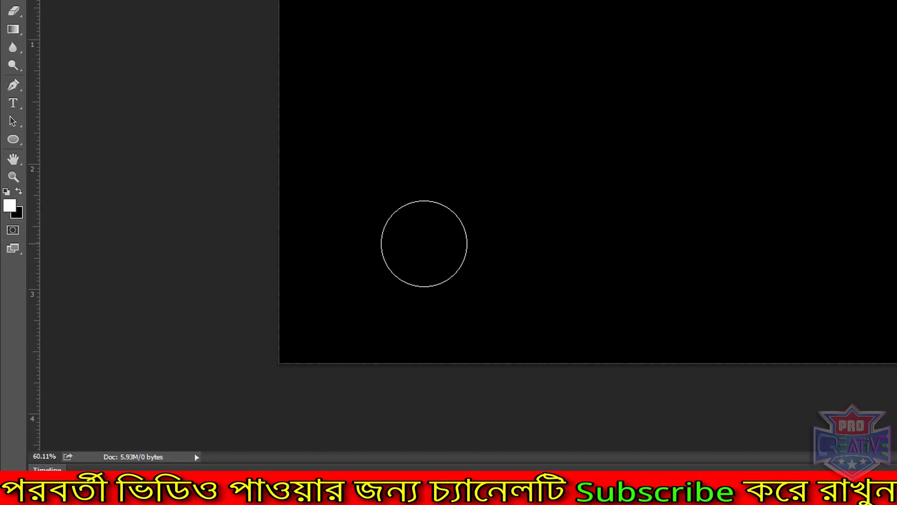
right_click(330, 241)
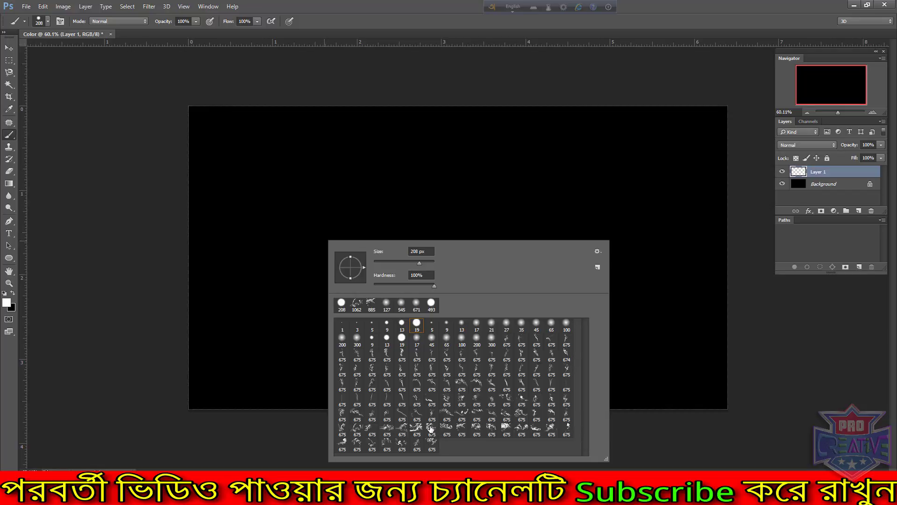
click(430, 428)
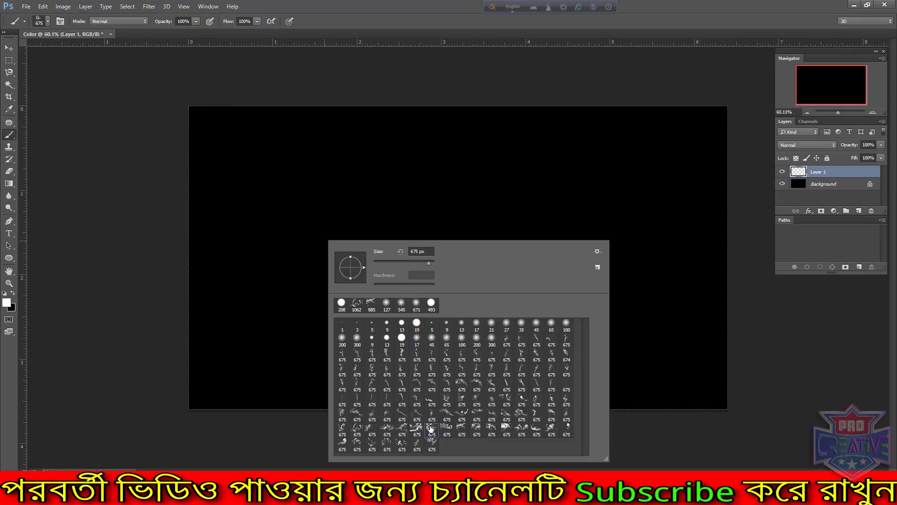
click(294, 210)
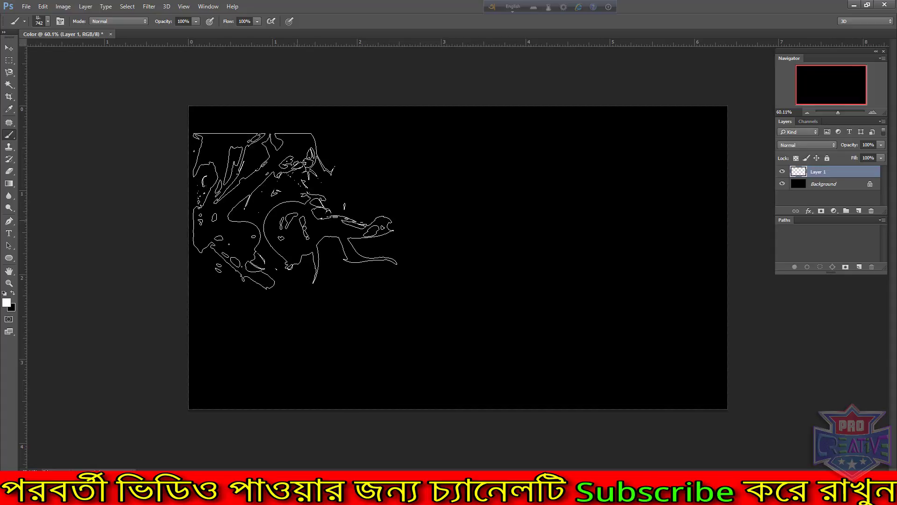
key(bracketright)
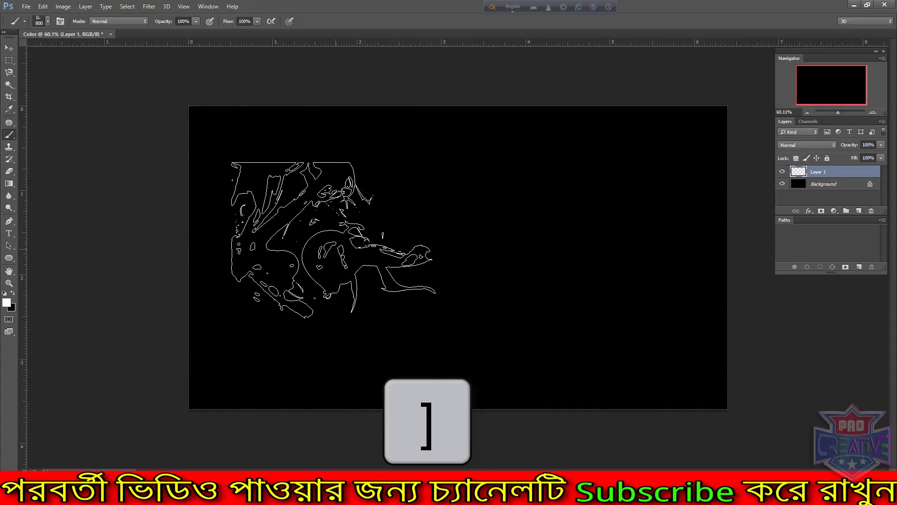
key(bracketright)
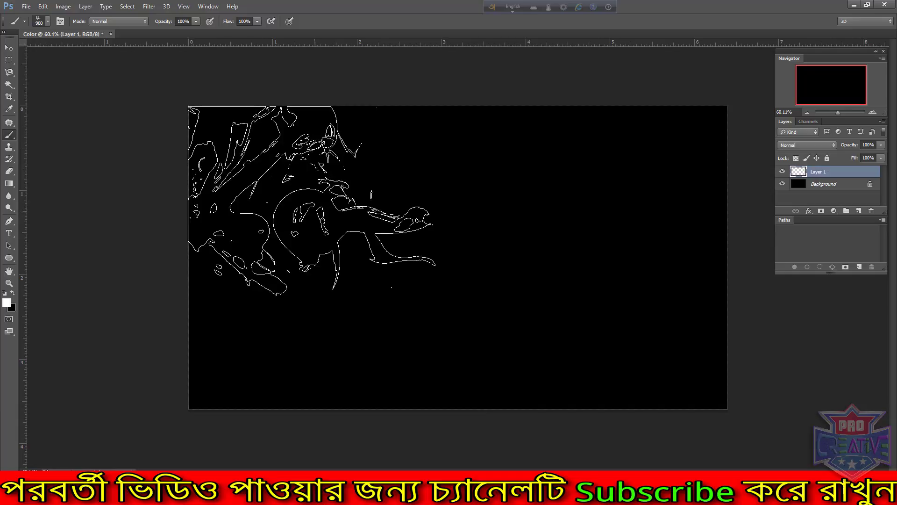
click(314, 210)
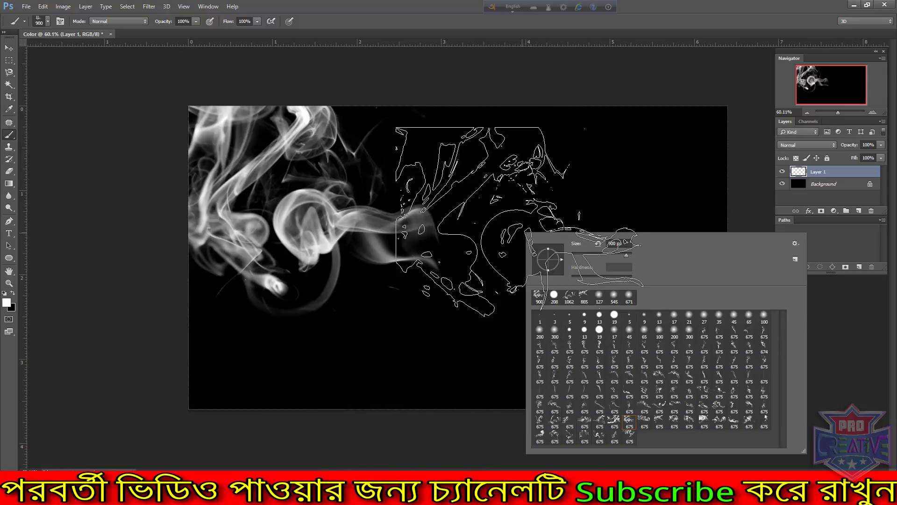
Choose a different smoke brush tip and enlarge its diameter slightly
right_click(526, 233)
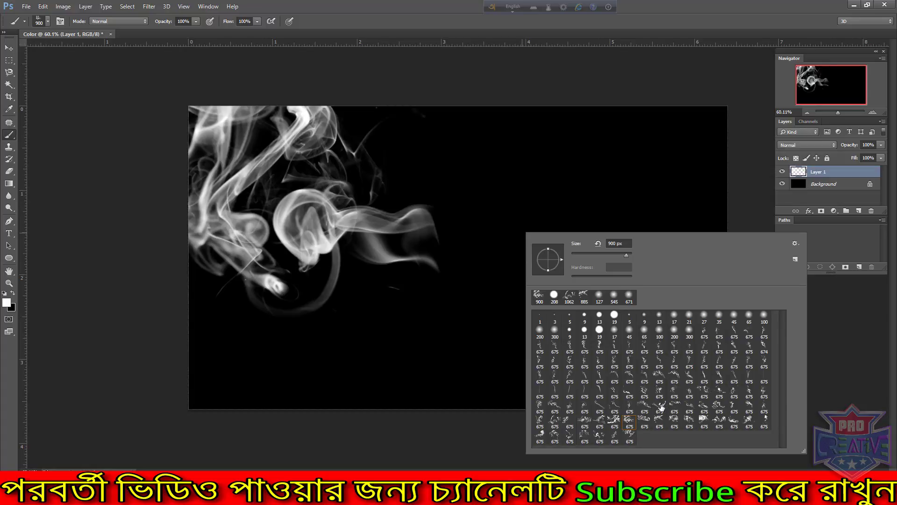
click(660, 406)
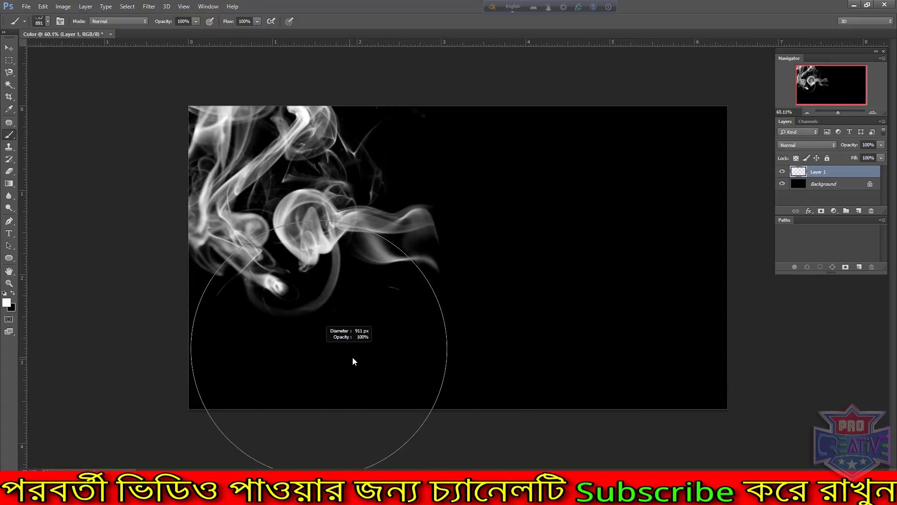
drag(353, 357, 346, 335)
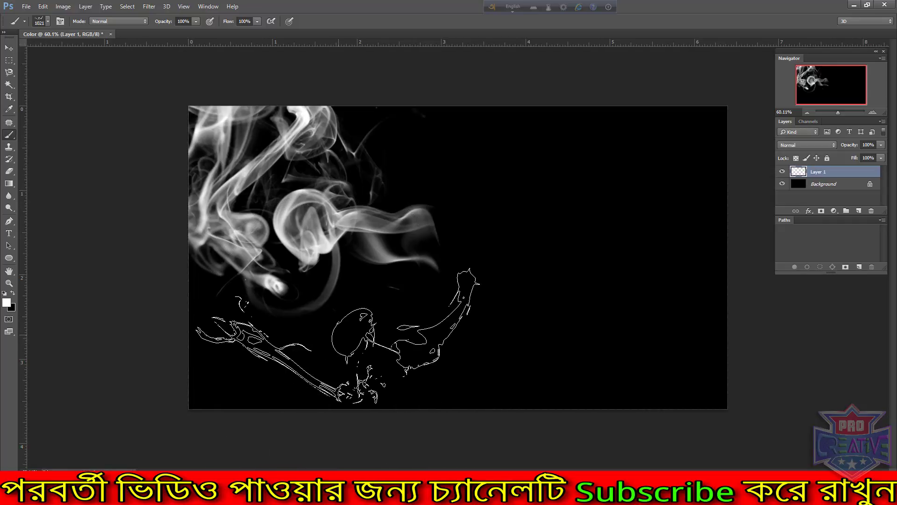
Stamp more smoke in the lower left, then a larger new smoke tip in the upper right
click(338, 335)
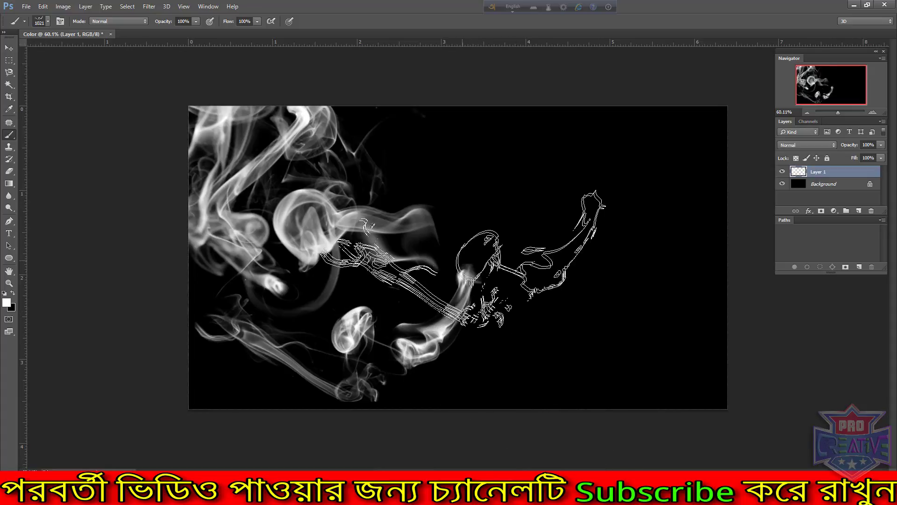
right_click(477, 213)
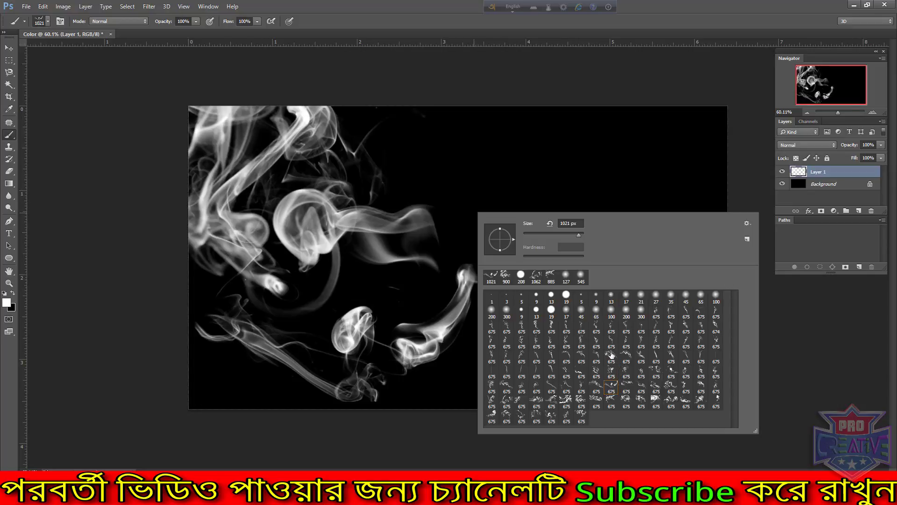
click(670, 385)
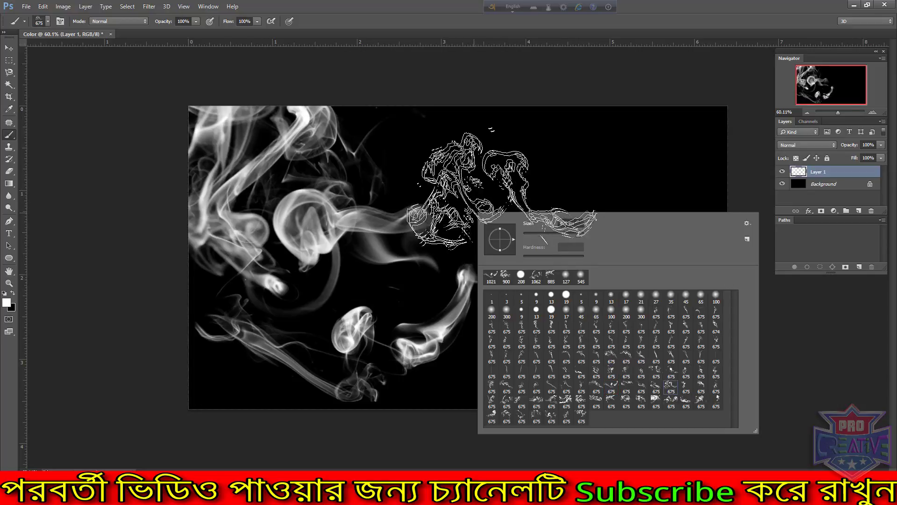
drag(512, 172, 596, 218)
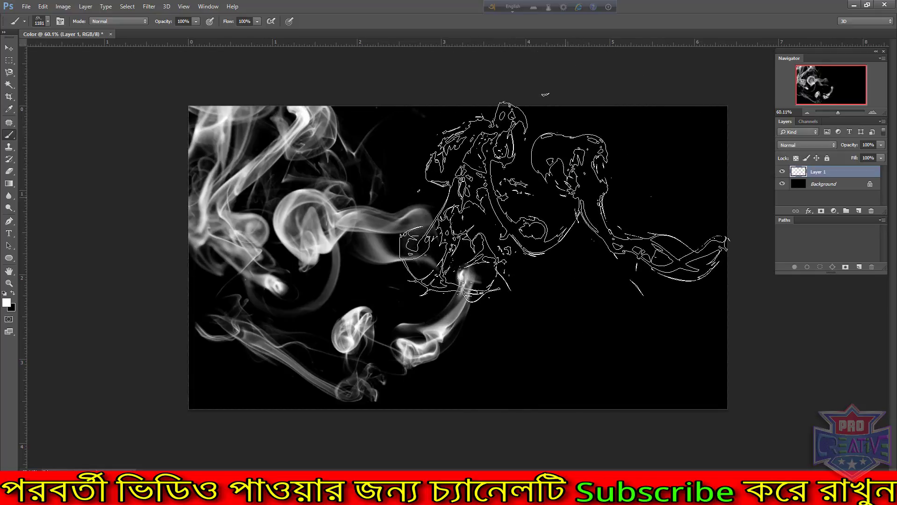
click(562, 207)
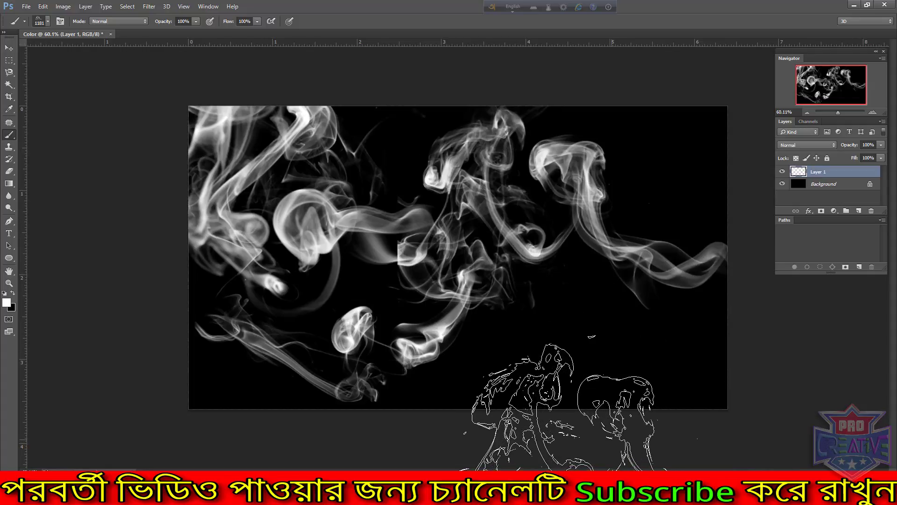
Pick another smoke tip, shrink it to about 598 px, and zoom out to view the canvas
right_click(505, 237)
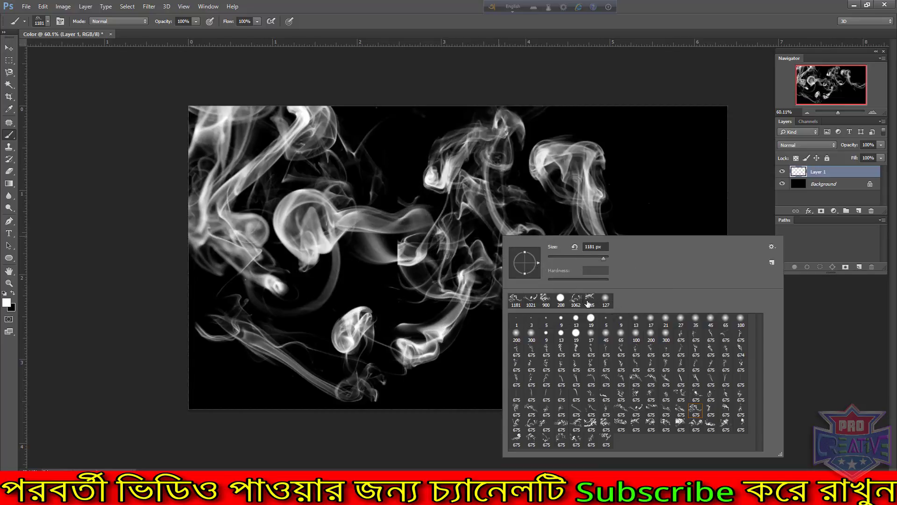
click(562, 412)
key(Return)
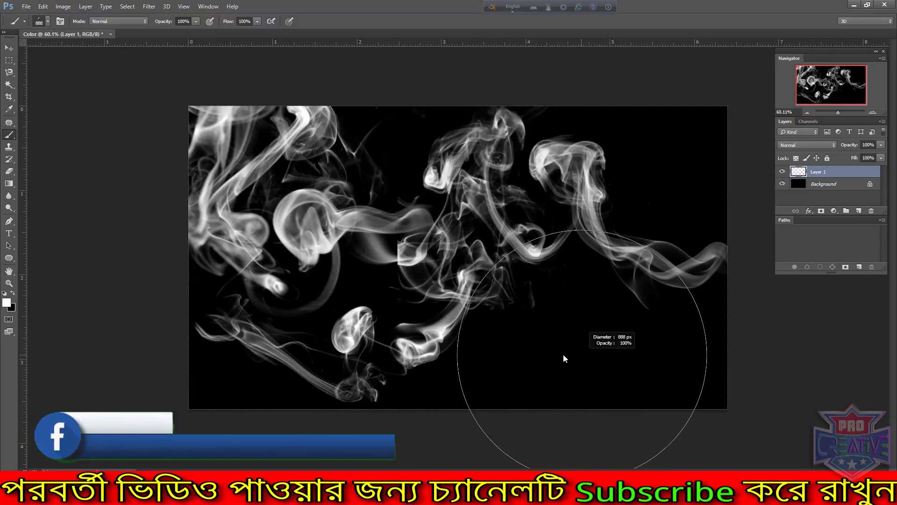
drag(572, 362, 528, 362)
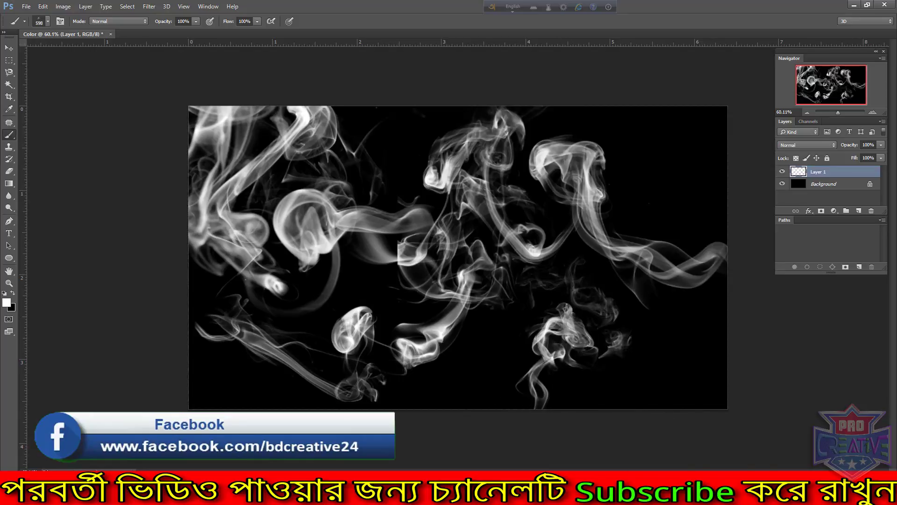
drag(660, 381, 659, 374)
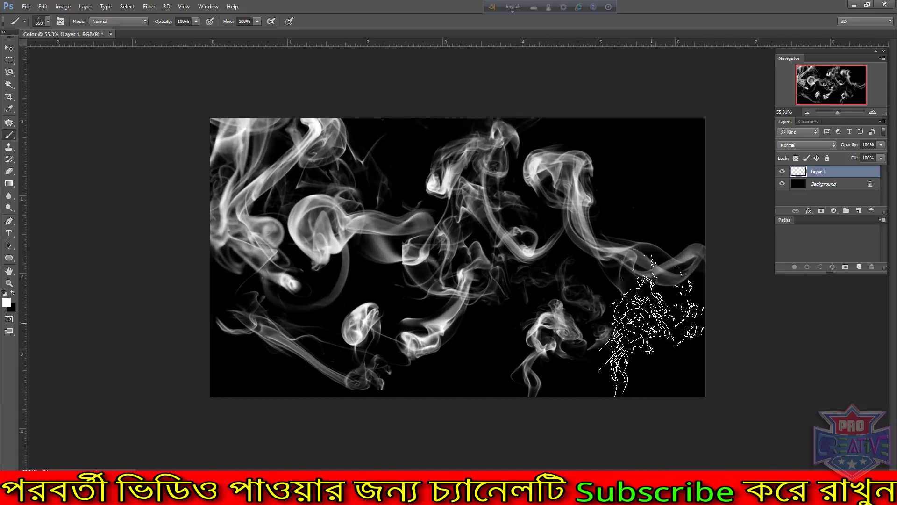
Add Layer 2 above the smoke and fill it with solid white
click(859, 211)
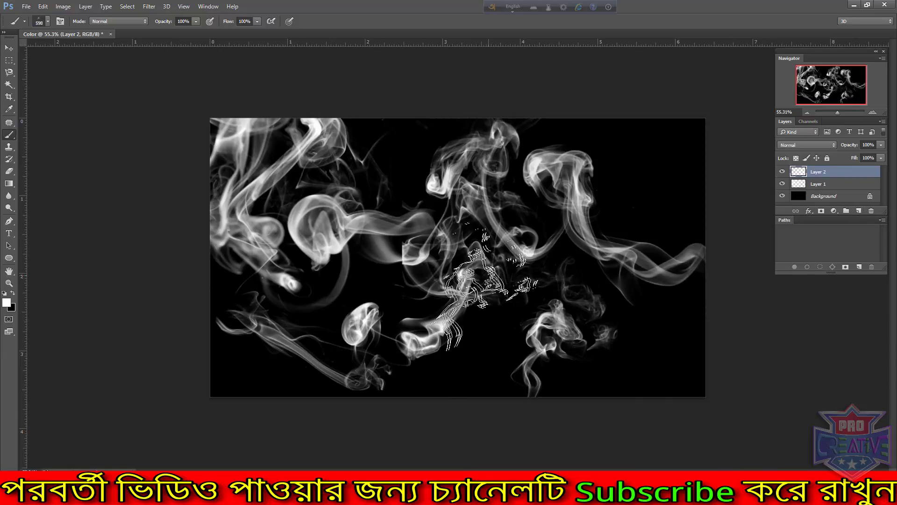
click(439, 266)
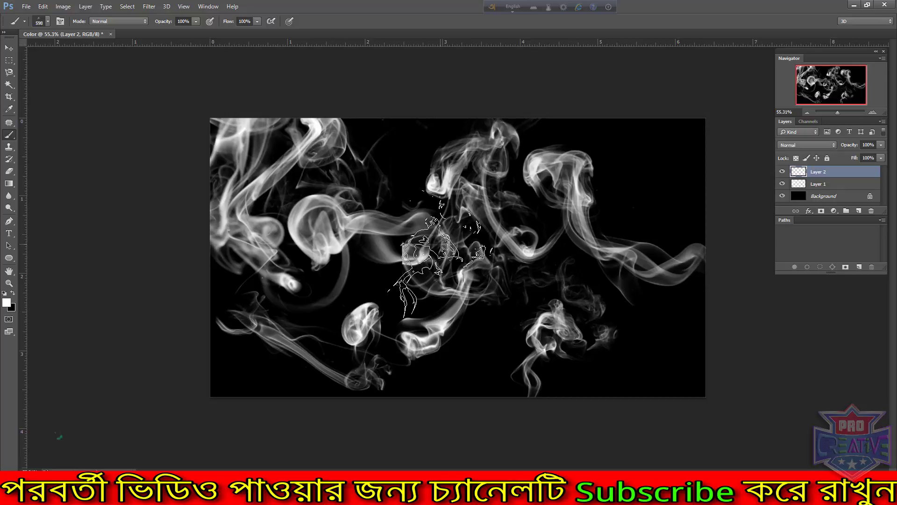
key(ctrl+BackSpace)
key(alt+BackSpace)
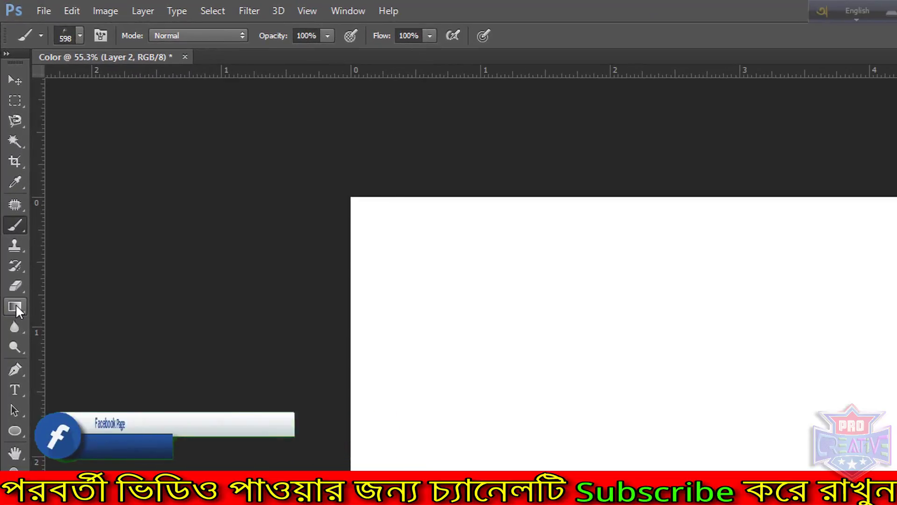
Fill Layer 2 with a left-to-right Spectrum gradient across the whole canvas
click(15, 305)
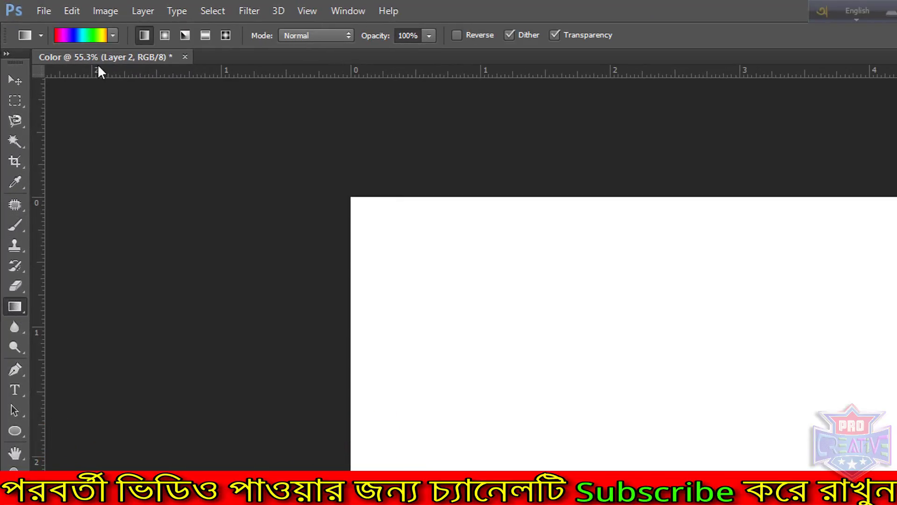
click(86, 39)
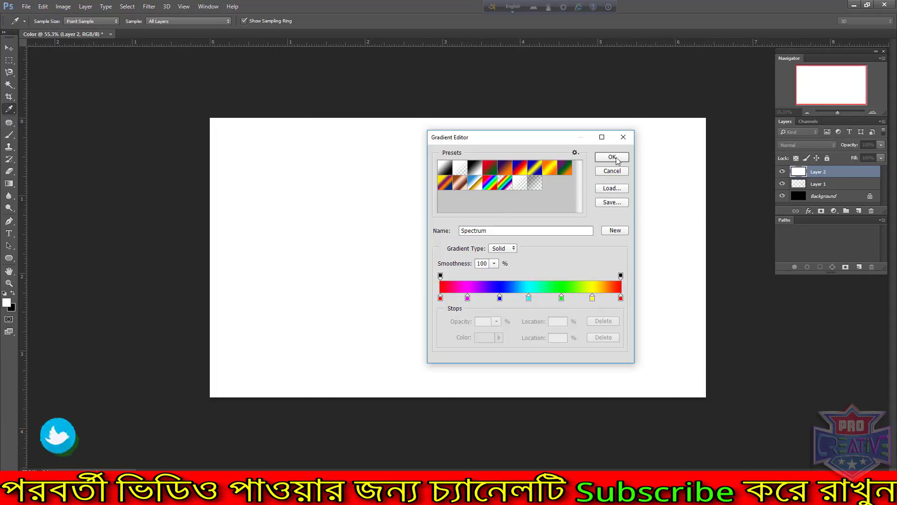
click(615, 160)
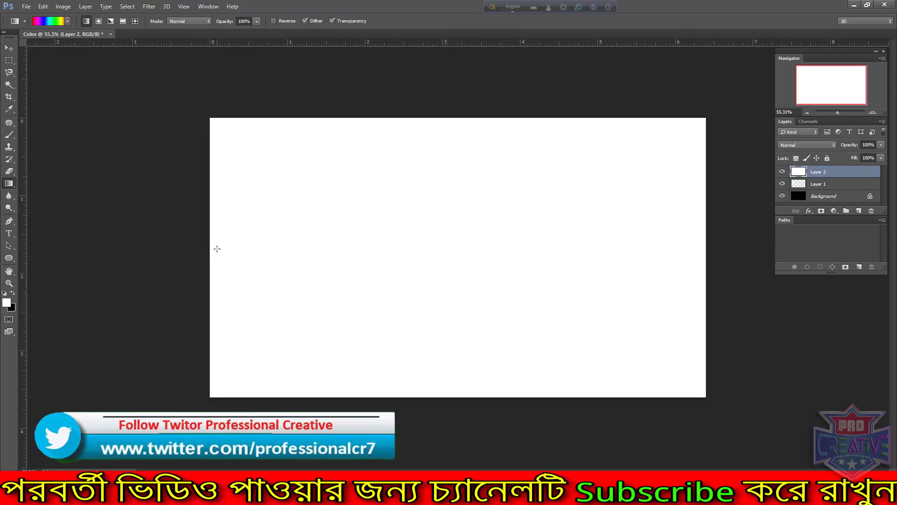
drag(208, 244, 708, 250)
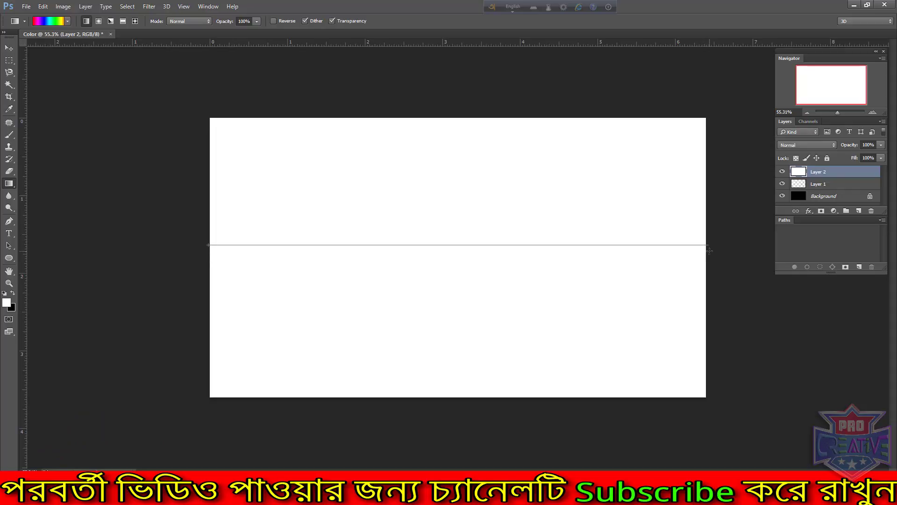
drag(709, 250, 709, 251)
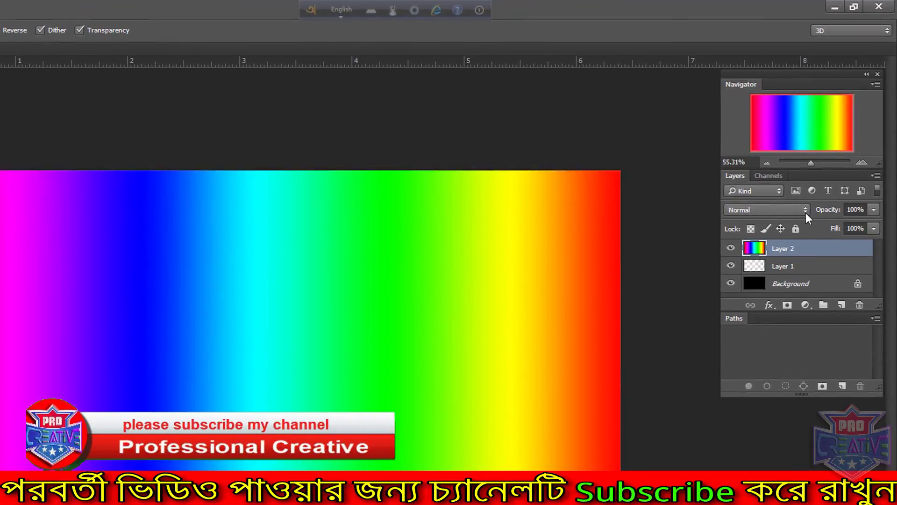
Set Layer 2's blend mode to Color so the rainbow tints the white smoke
click(832, 145)
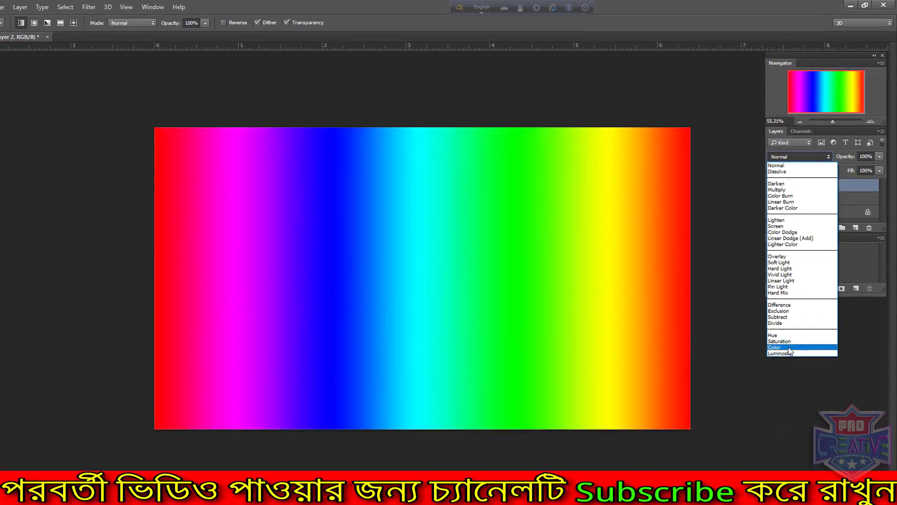
click(735, 465)
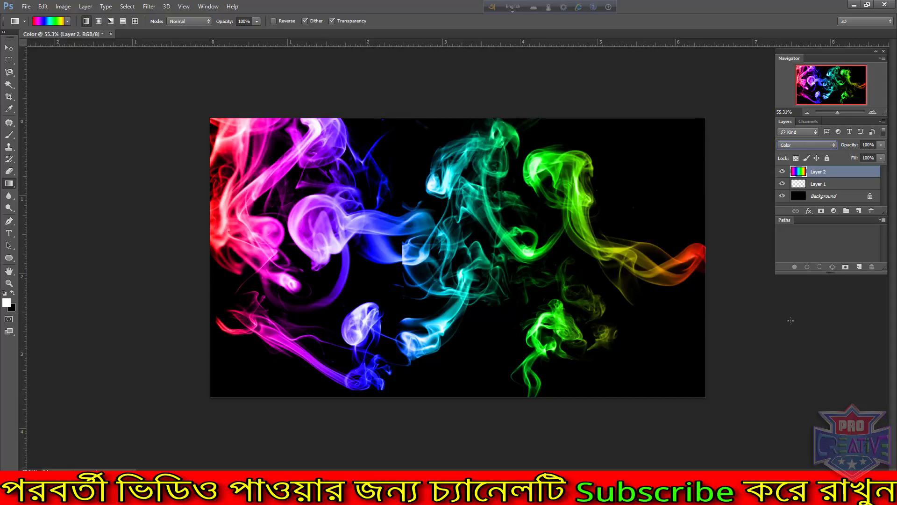
scroll(790, 321, up, 2)
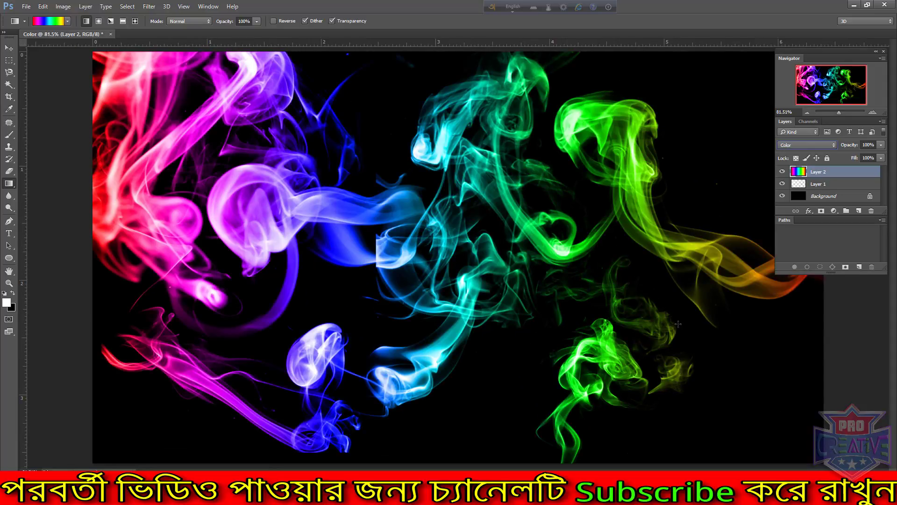
scroll(674, 327, down, 1)
scroll(674, 327, down, 1)
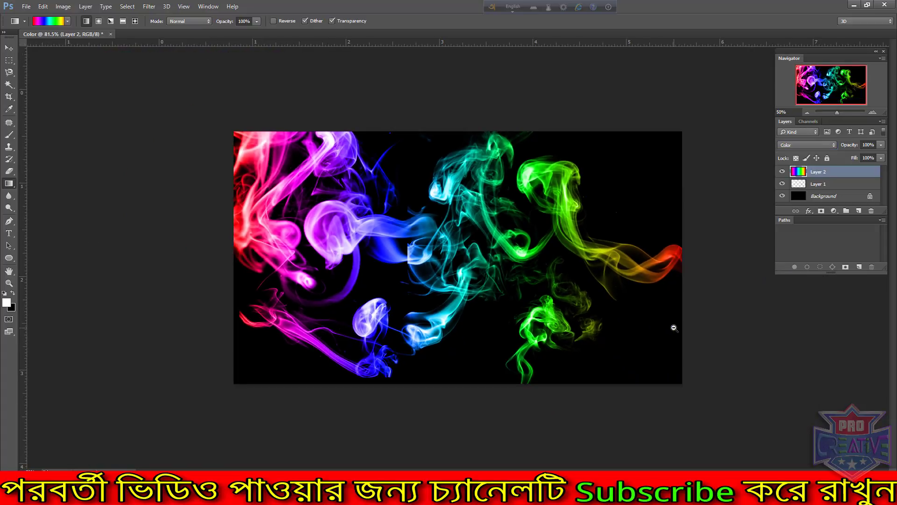
scroll(674, 327, down, 1)
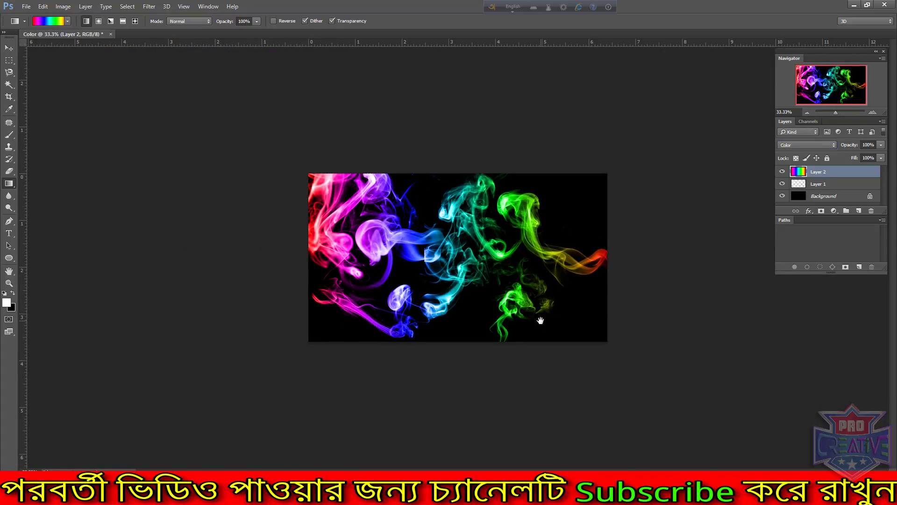
scroll(540, 320, up, 1)
scroll(545, 311, down, 1)
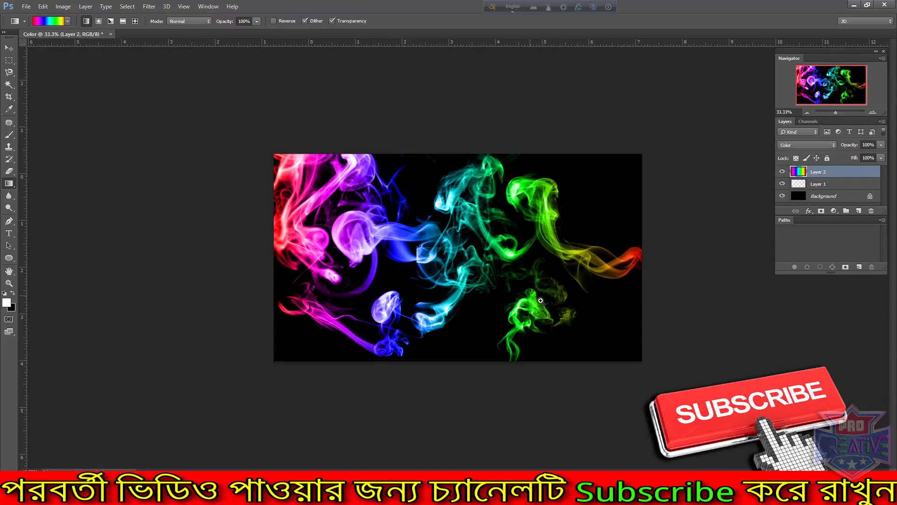
scroll(546, 306, up, 1)
scroll(551, 299, up, 1)
scroll(551, 299, up, 2)
scroll(550, 299, down, 1)
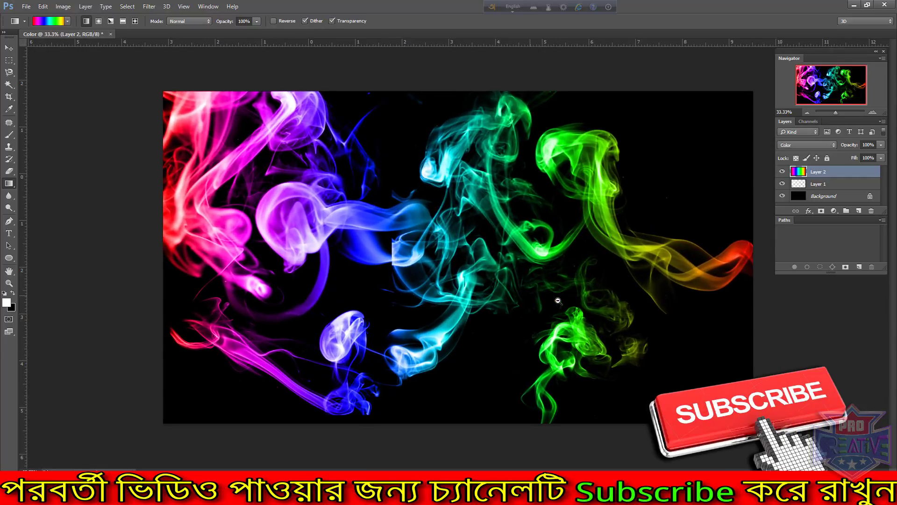